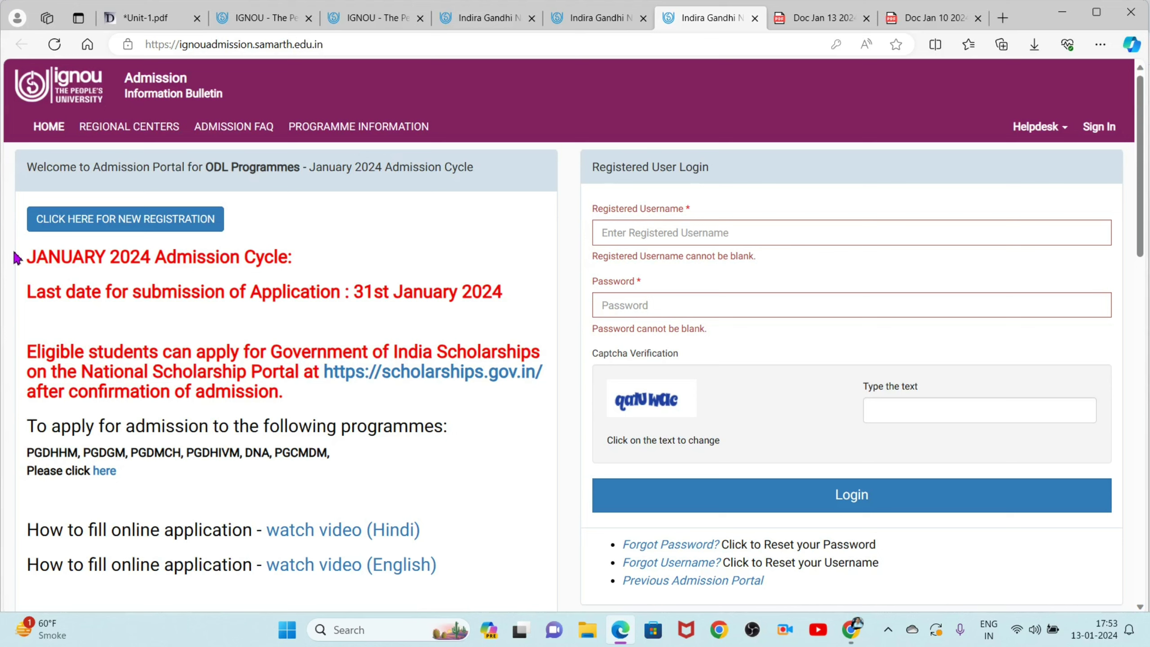
Highlight the "JANUARY 2024 Admission Cycle" heading on the admission portal's home page, then clear the highlight.
drag(28, 257, 312, 272)
click(320, 226)
Examine the BAM : Bachelor of Arts programme page, highlighting the programme name, programme type and fee structure.
click(590, 17)
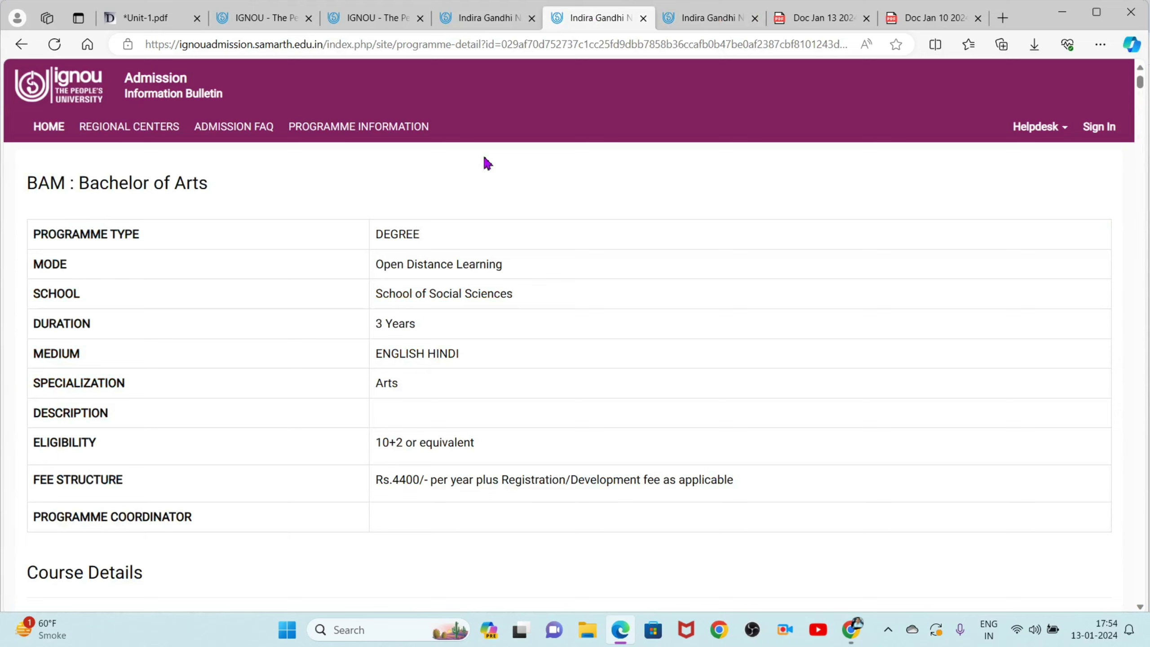
drag(82, 183, 226, 189)
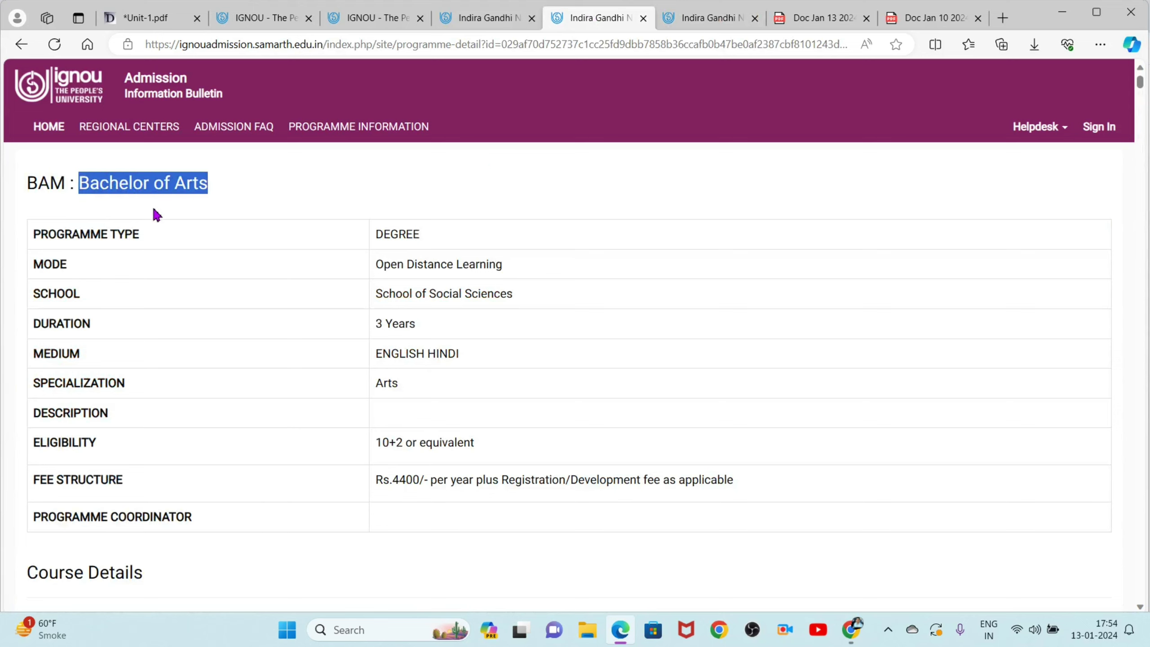
click(58, 203)
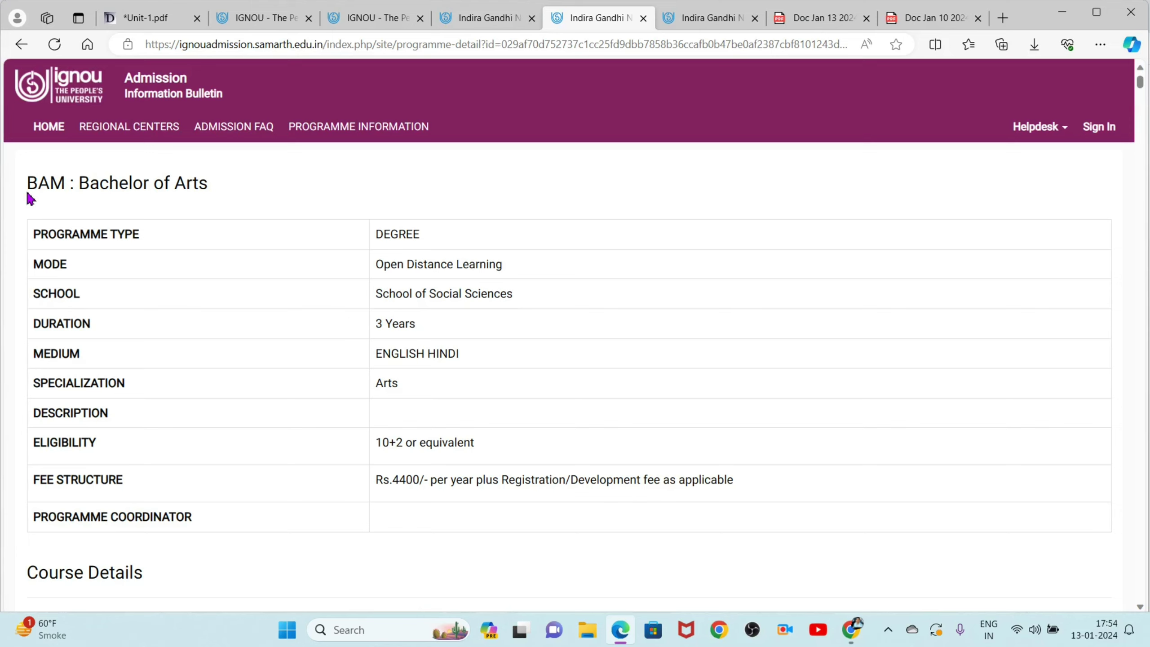
drag(379, 233, 444, 235)
click(208, 219)
drag(380, 481, 755, 481)
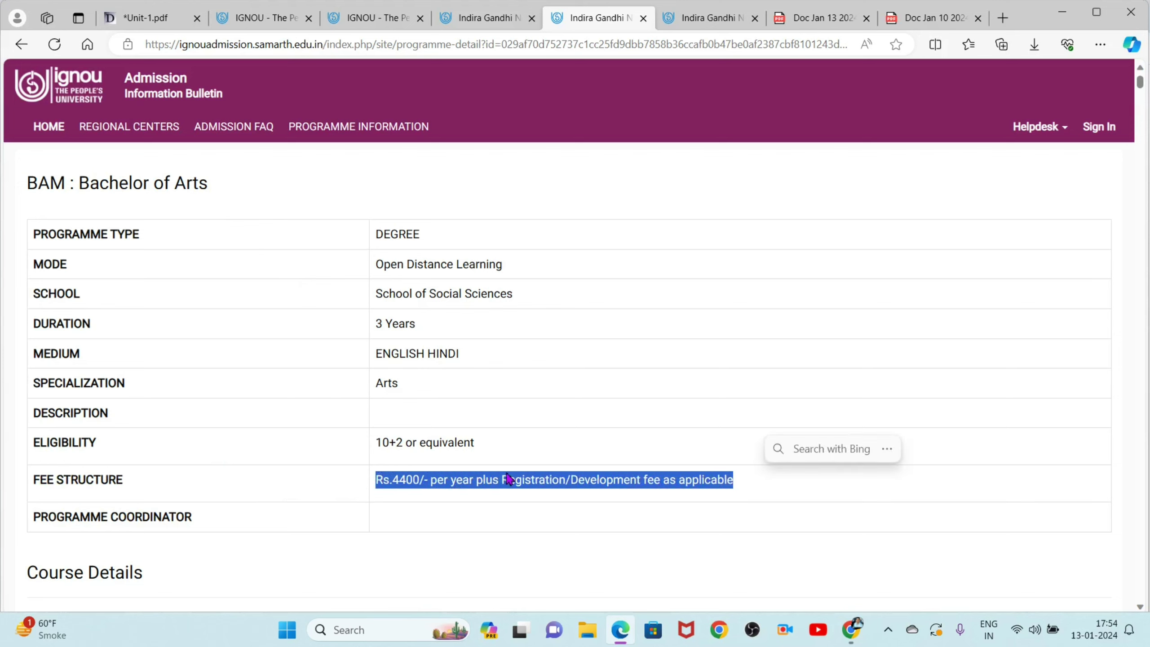
click(250, 466)
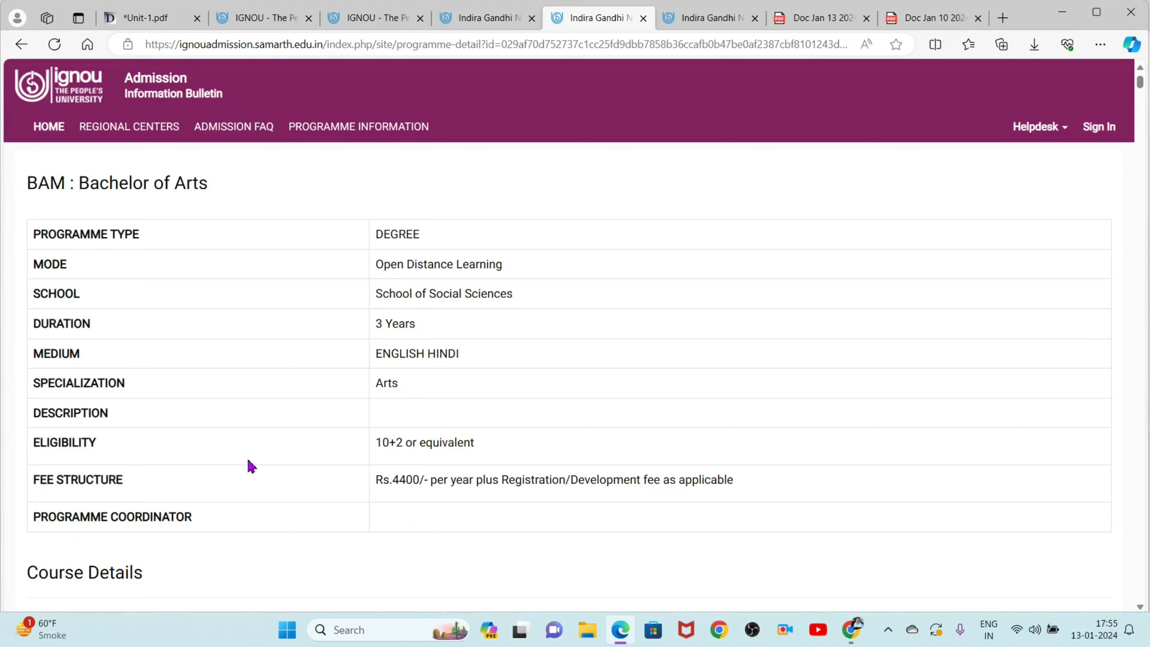
In the application form's Programme Details, select BAM : Bachelor of Arts as the programme for enrollment.
click(491, 18)
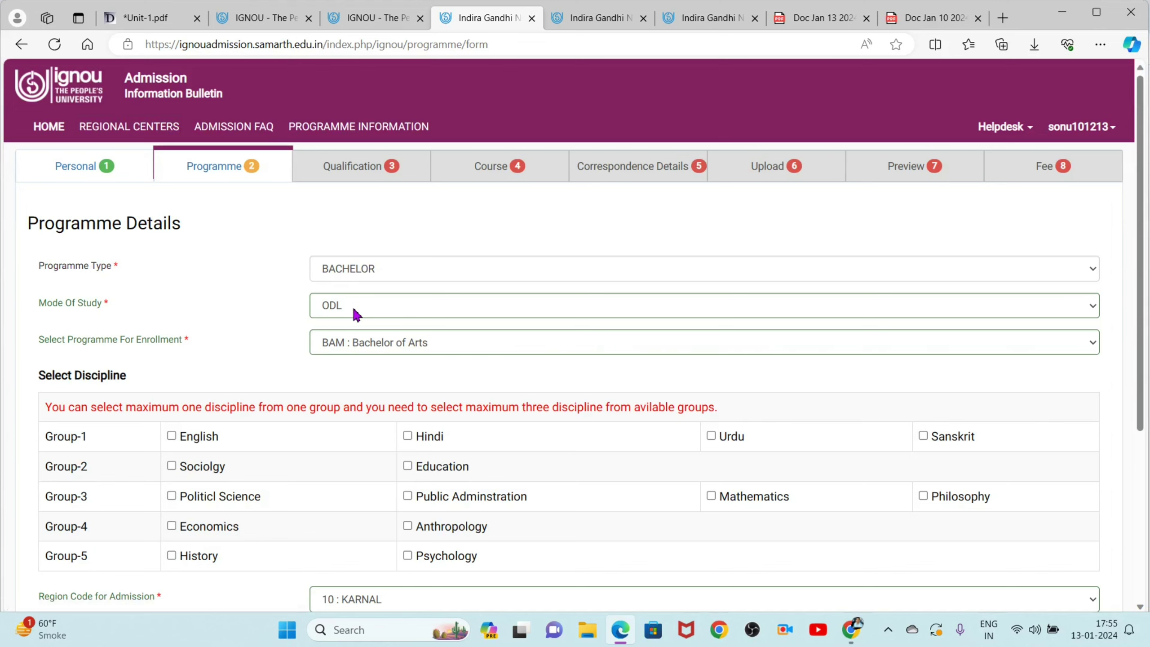
click(359, 342)
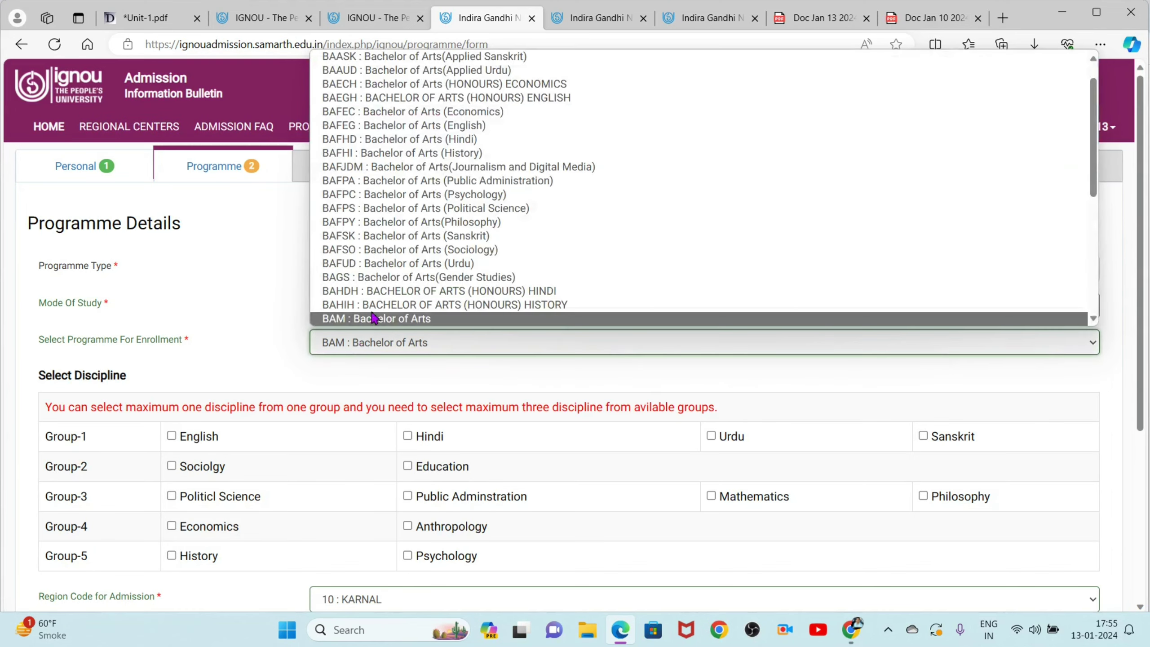
scroll(388, 201, down, 1)
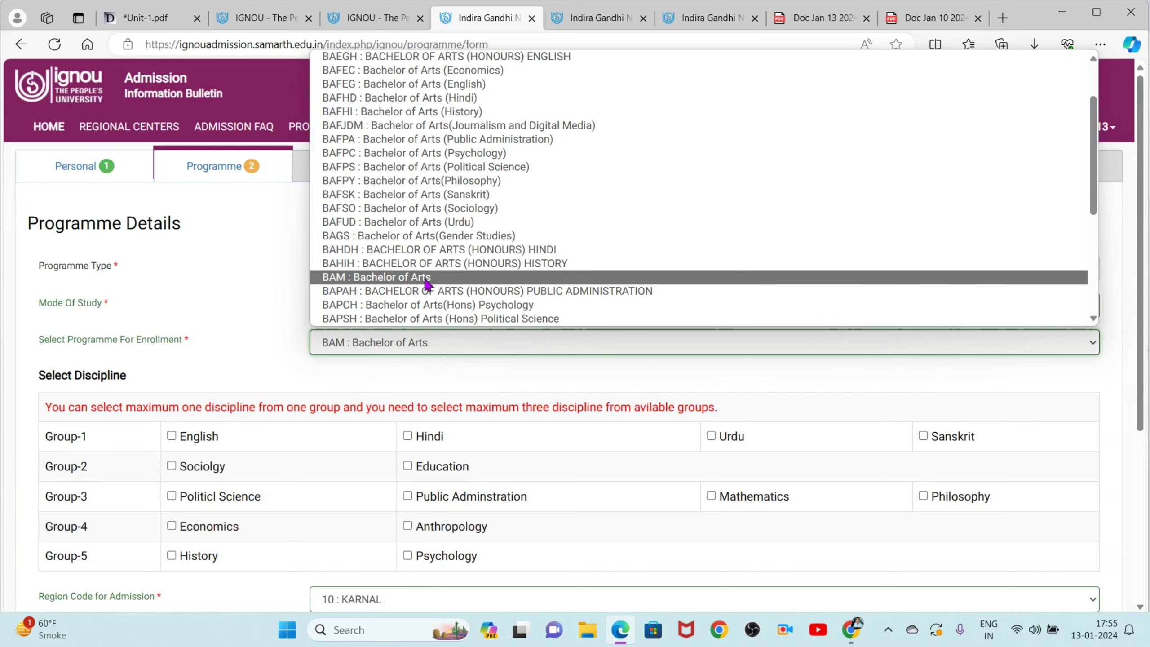
click(385, 281)
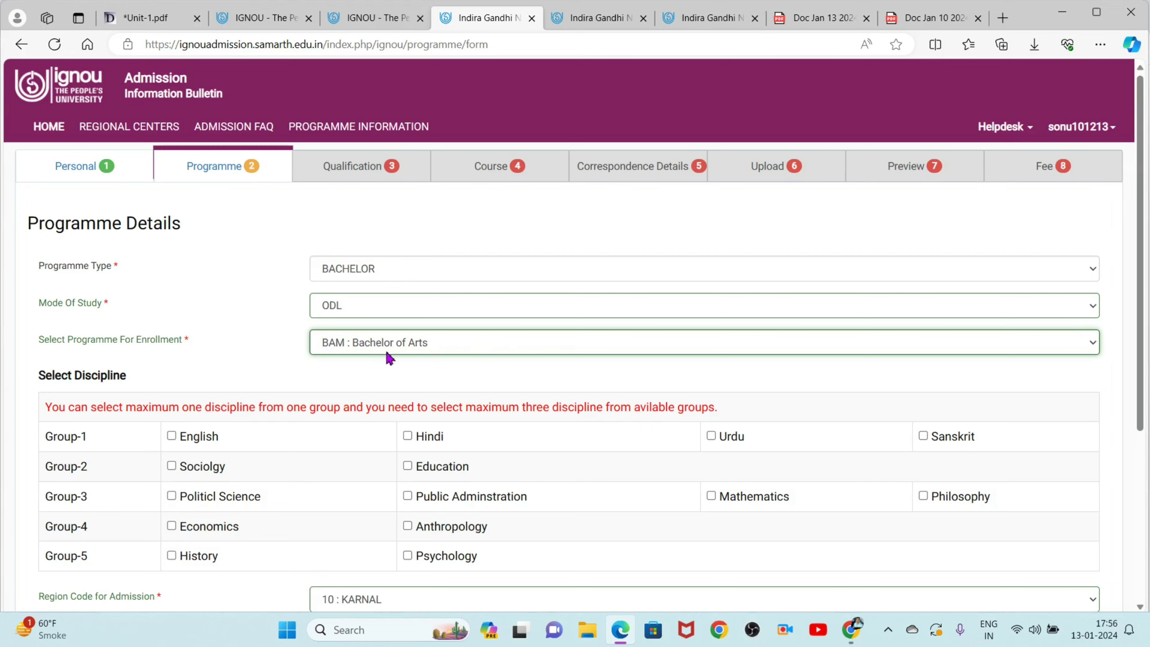
Select the disciplines Hindi from Group-1, Political Science from Group-3 and History from Group-5.
scroll(335, 372, down, 2)
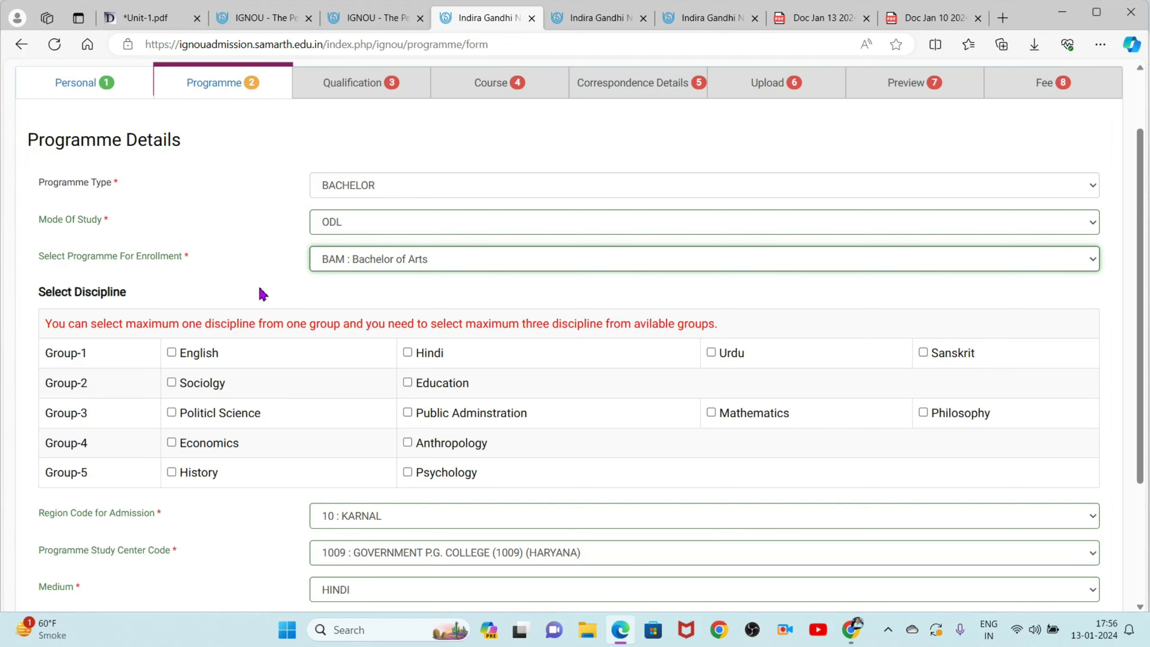
click(407, 353)
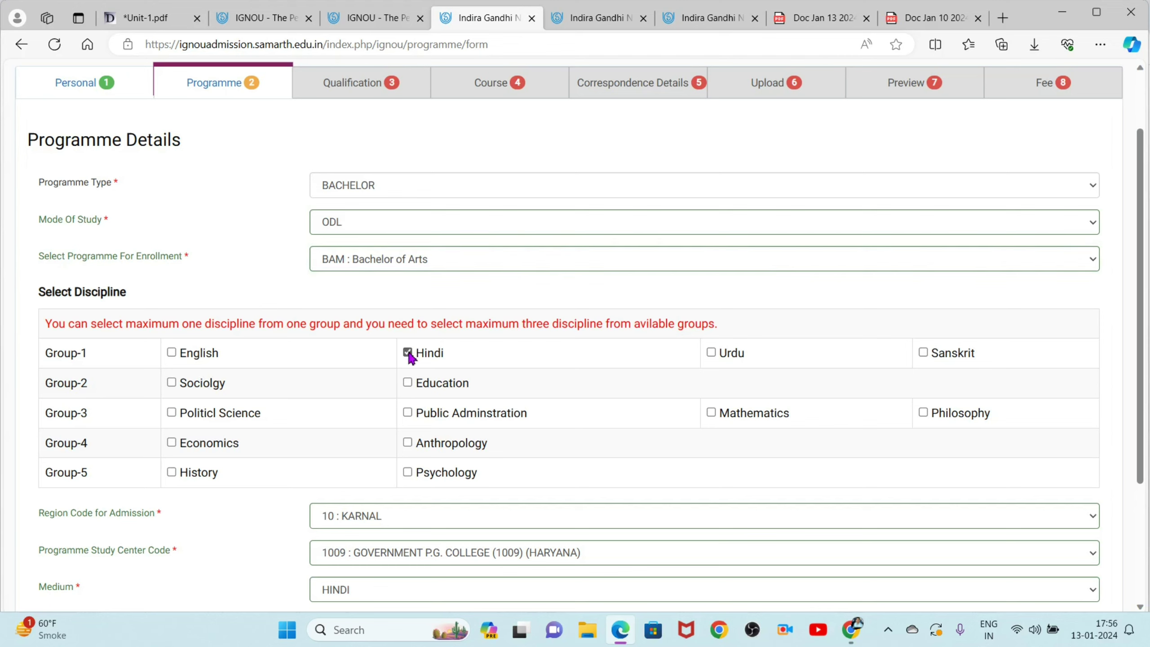
click(172, 413)
click(171, 472)
click(172, 471)
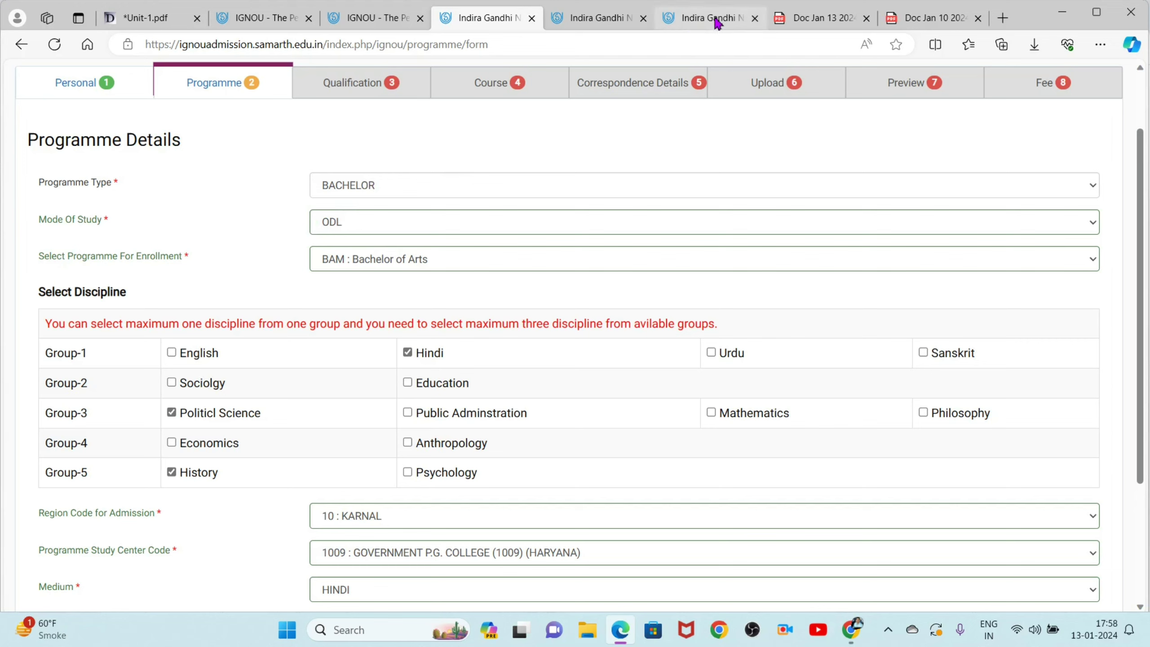
In the Doc Jan 13 PDF, underline "Bachelor of Arts" with the Draw pen and mark "(BAM)" with a box, underline and tick.
click(802, 19)
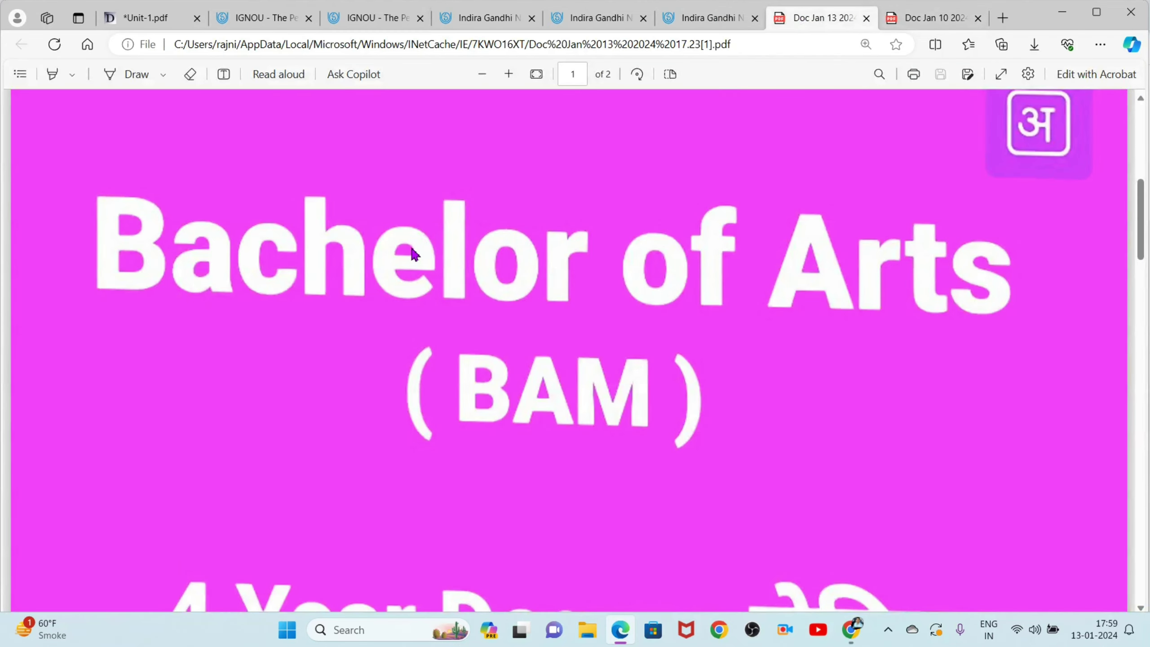
click(137, 76)
scroll(283, 372, down, 2)
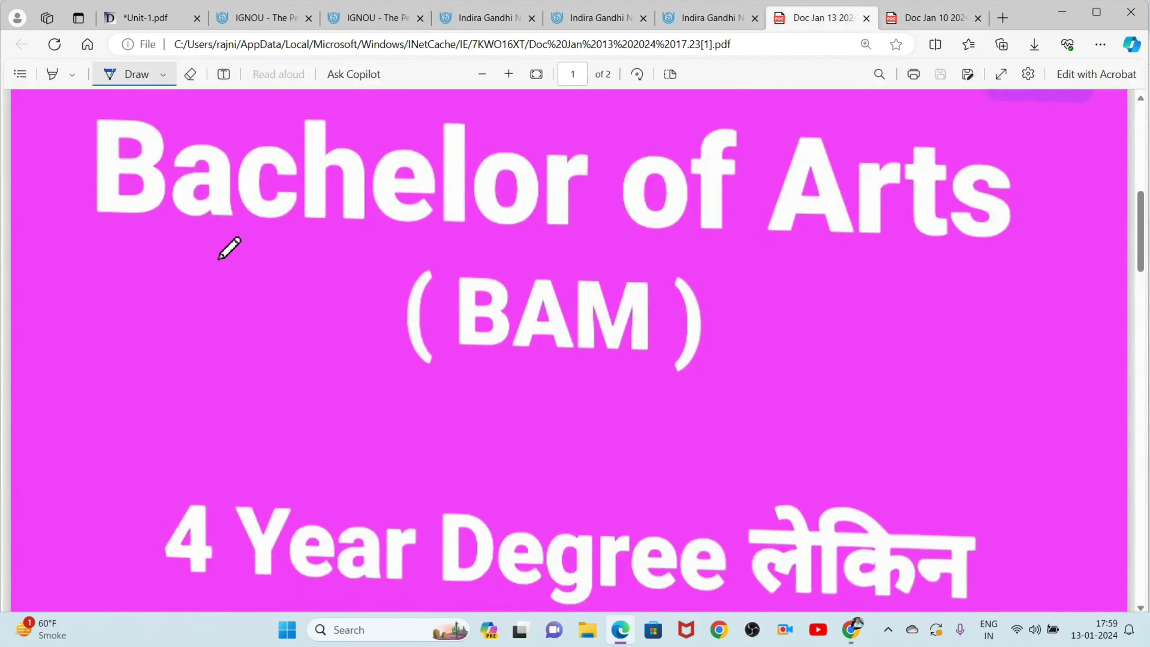
click(67, 217)
drag(128, 232, 962, 230)
mouse_move(465, 363)
mouse_down()
mouse_move(758, 333)
mouse_move(468, 239)
mouse_move(382, 305)
mouse_move(617, 377)
mouse_move(624, 357)
mouse_up()
mouse_move(708, 306)
mouse_down()
mouse_move(721, 316)
mouse_move(884, 250)
mouse_up()
drag(758, 278, 860, 265)
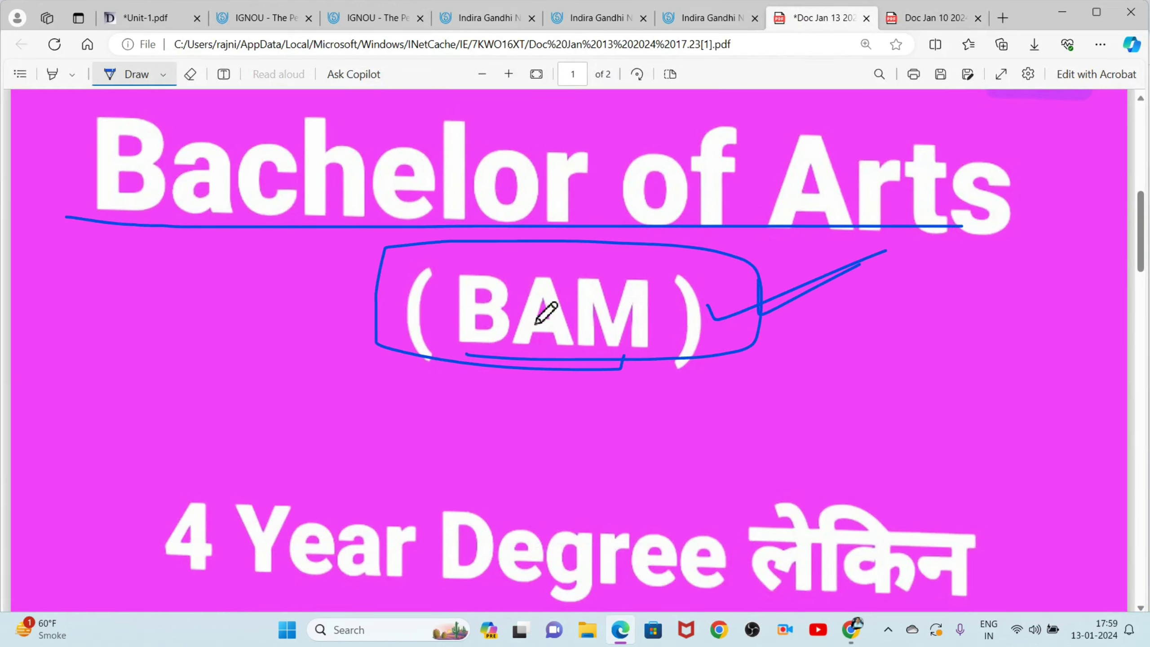
Underline and box "4 Year Degree" with the pen, adding an arrow with a scribble above it and a tick above "लेकिन".
scroll(449, 390, down, 3)
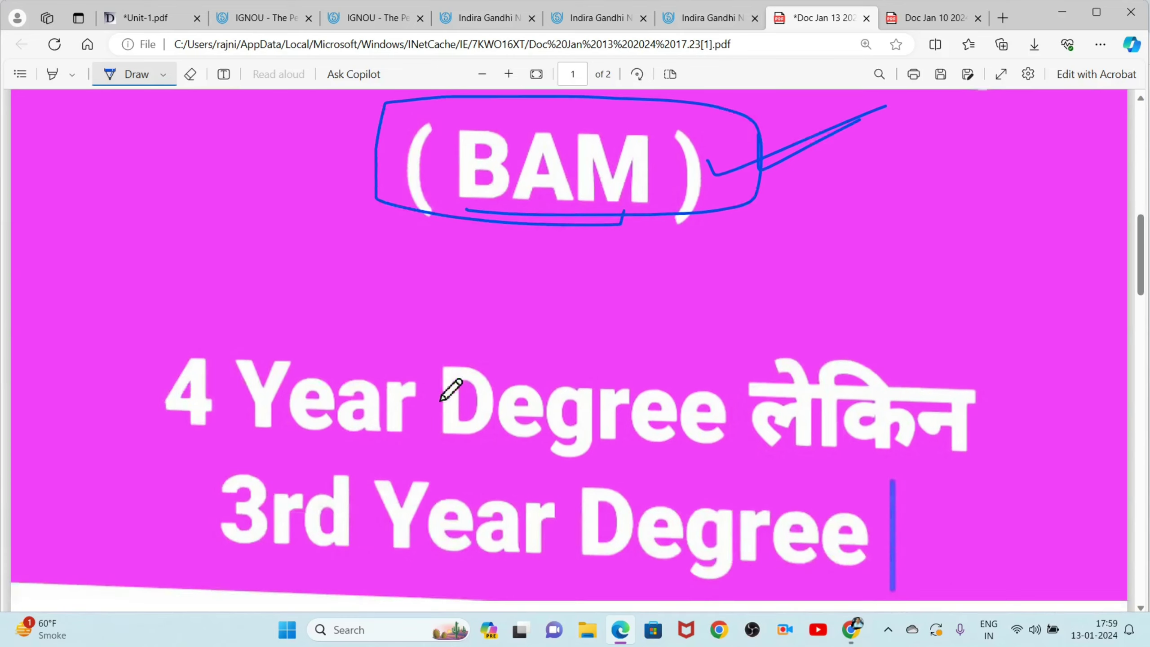
drag(172, 418, 664, 425)
drag(79, 312, 76, 452)
mouse_move(66, 311)
mouse_down()
mouse_move(694, 315)
mouse_move(762, 414)
mouse_move(244, 432)
mouse_move(125, 409)
mouse_up()
mouse_move(121, 290)
mouse_down()
mouse_move(160, 164)
mouse_move(224, 198)
mouse_move(195, 232)
mouse_move(223, 204)
mouse_up()
drag(854, 303, 1009, 247)
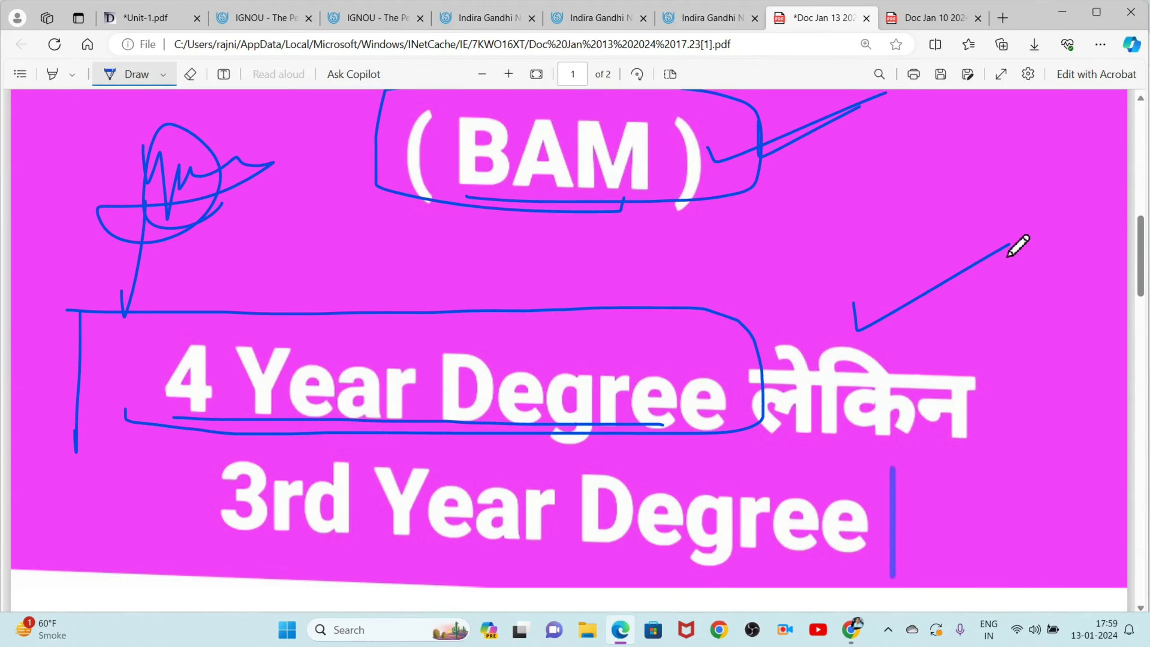
Underline "3rd Year Degree" with the pen.
scroll(276, 552, down, 2)
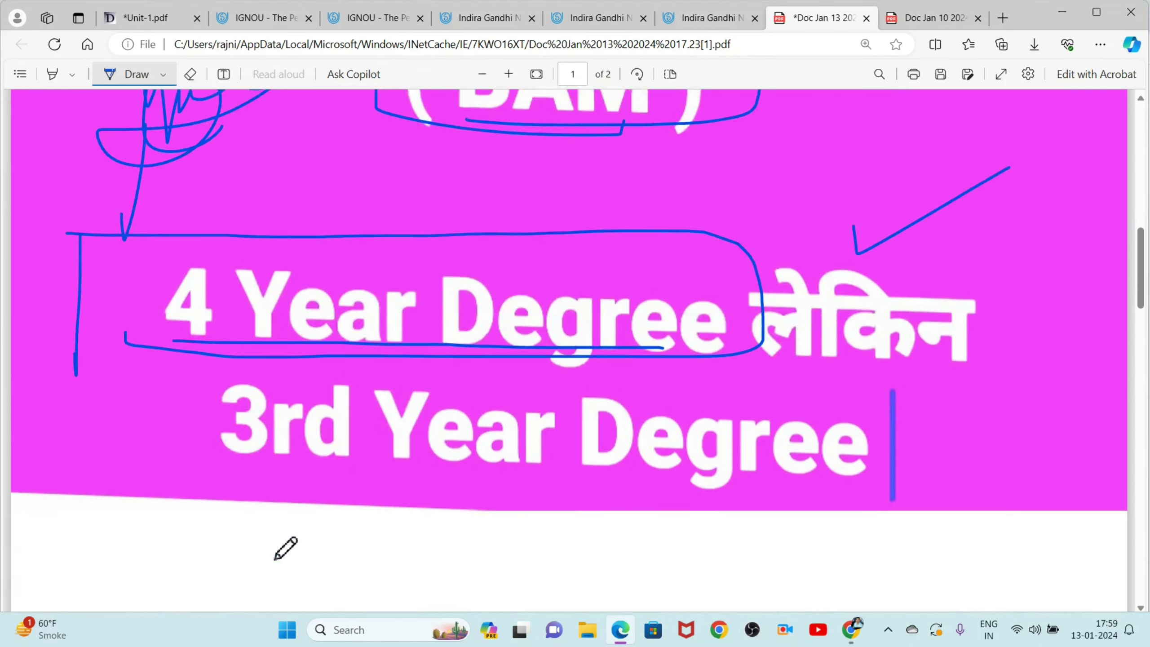
drag(202, 463, 769, 467)
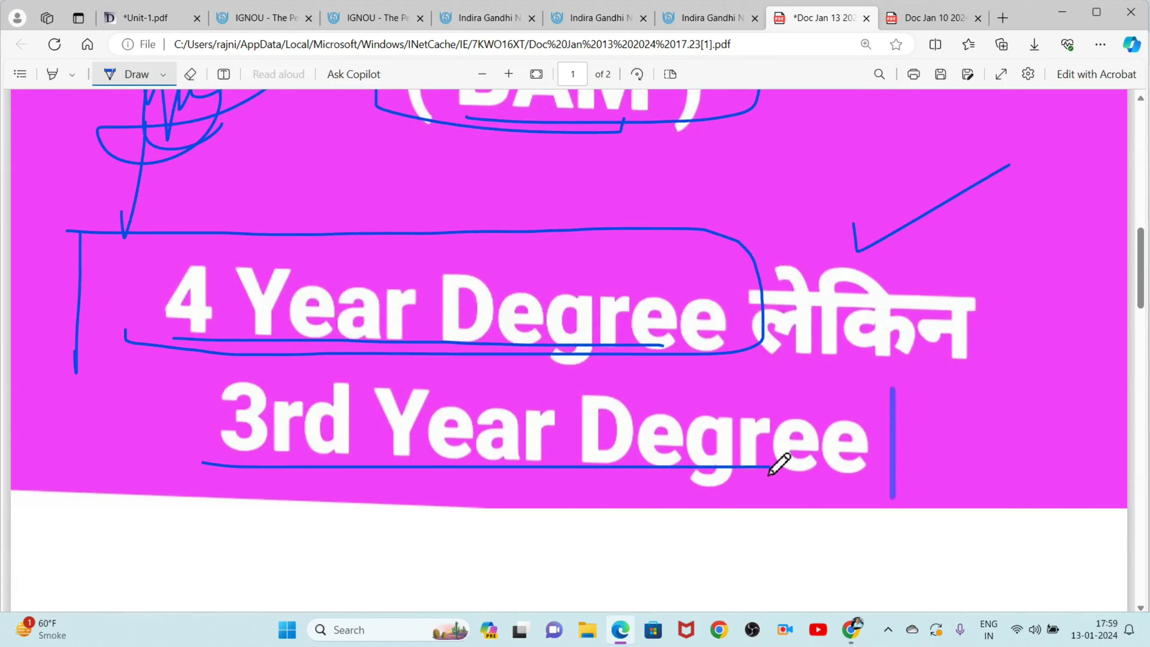